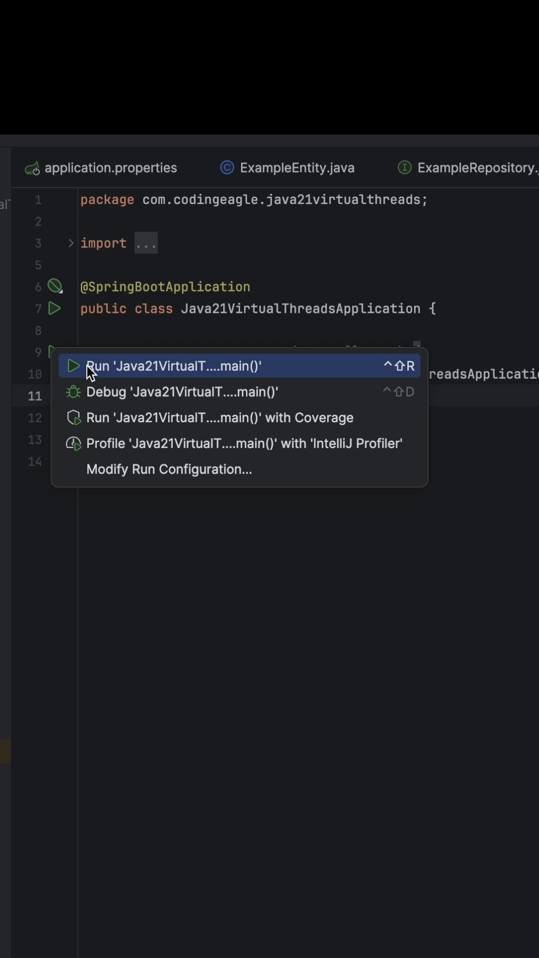
# Run Java21VirtualThreadsApplication.main() from the gutter icon to start the Spring Boot app
pyautogui.click(86, 364)
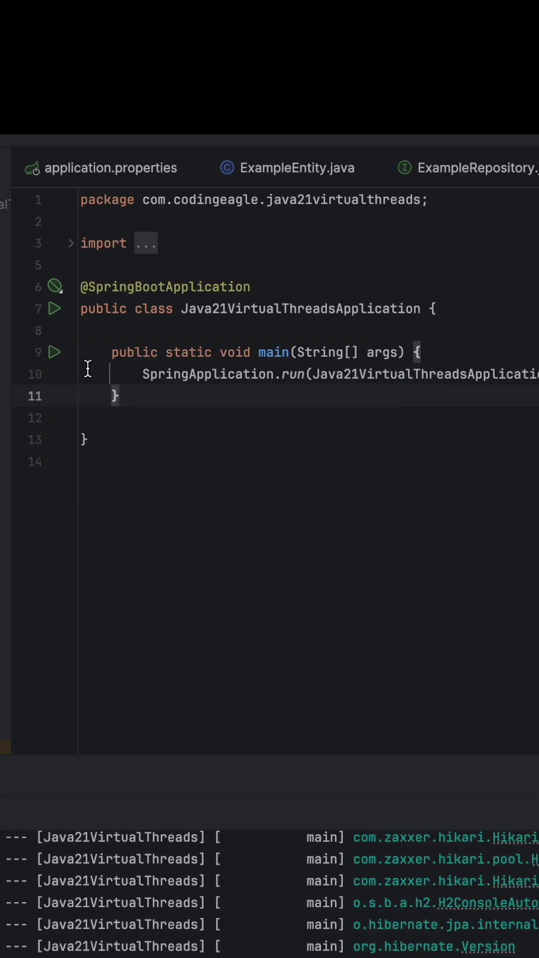